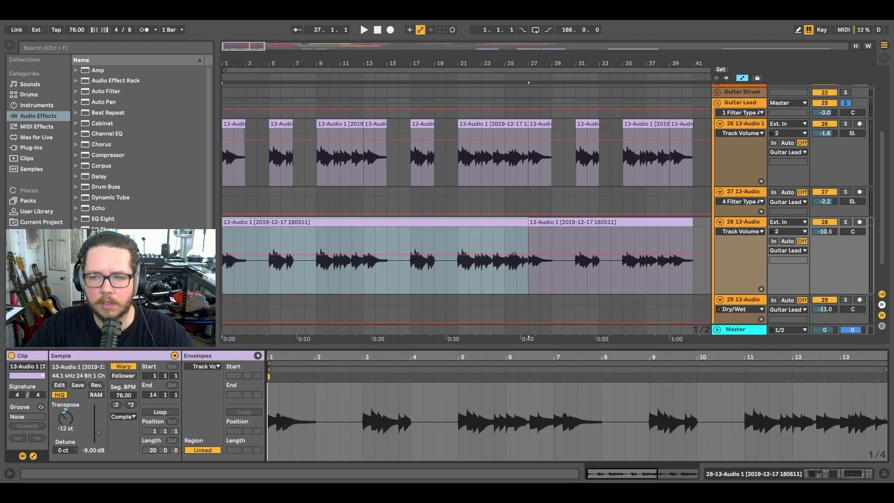
Step: Show the effects chain of guitar track 28, and play the arrangement from the first clip on track 26
key(shift+Tab)
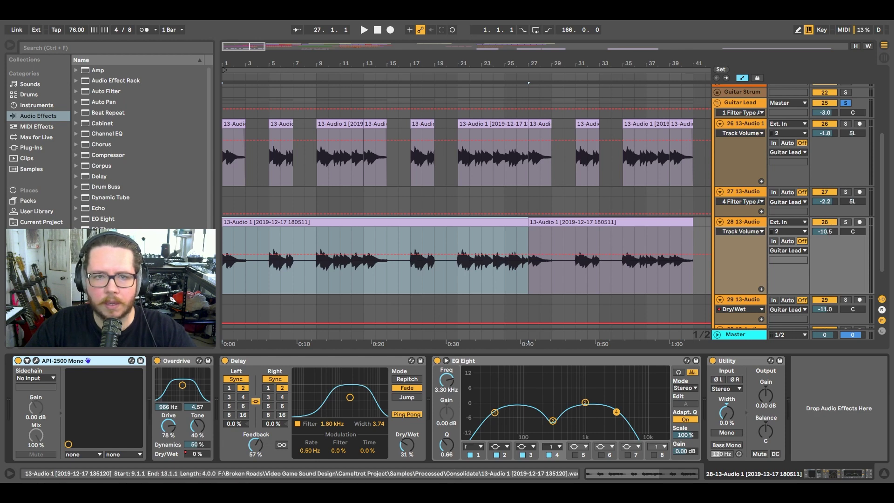
click(234, 124)
key(space)
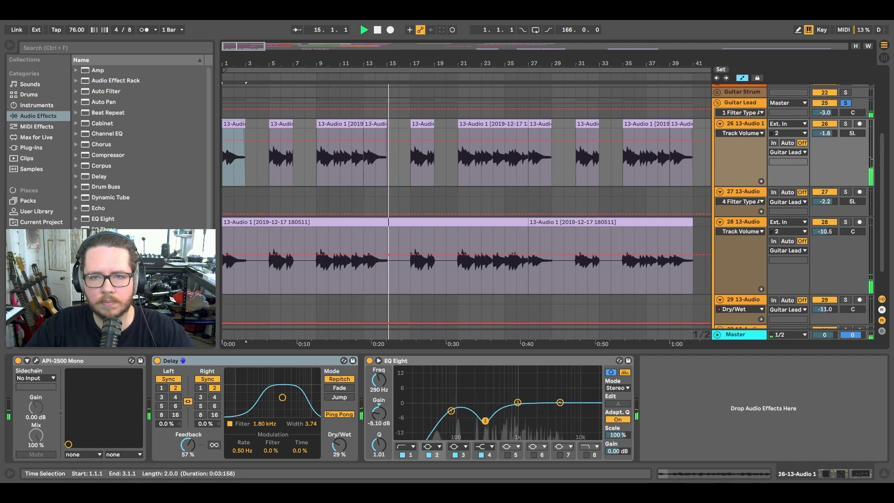
key(space)
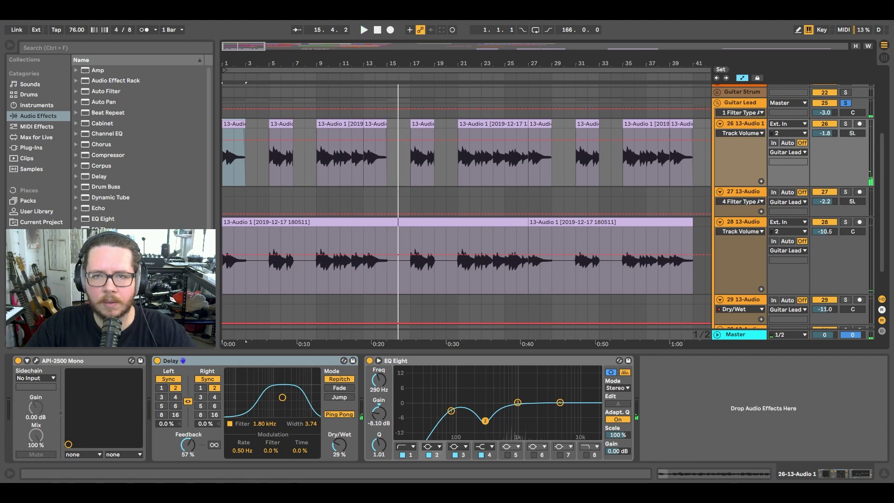
Step: Inspect oscillators A and B of the Operator on the synth strings track, along with the track's Reverb
drag(445, 62, 445, 23)
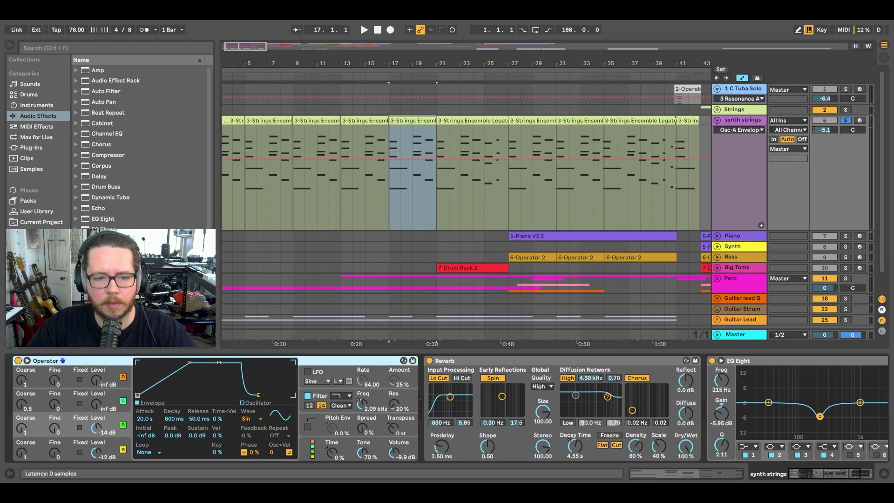
click(73, 449)
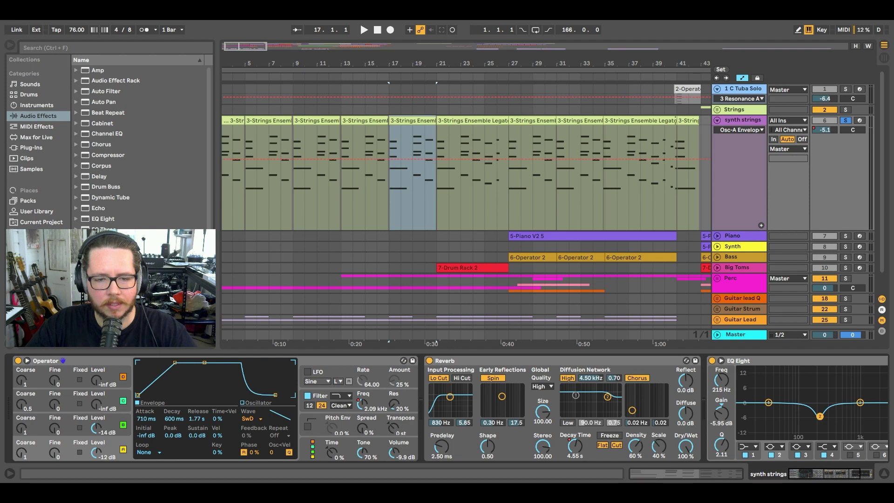
click(69, 425)
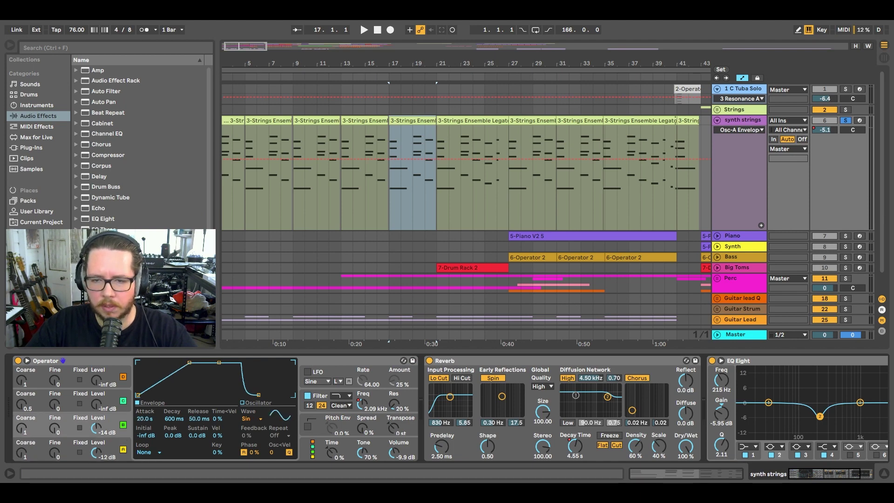
click(484, 361)
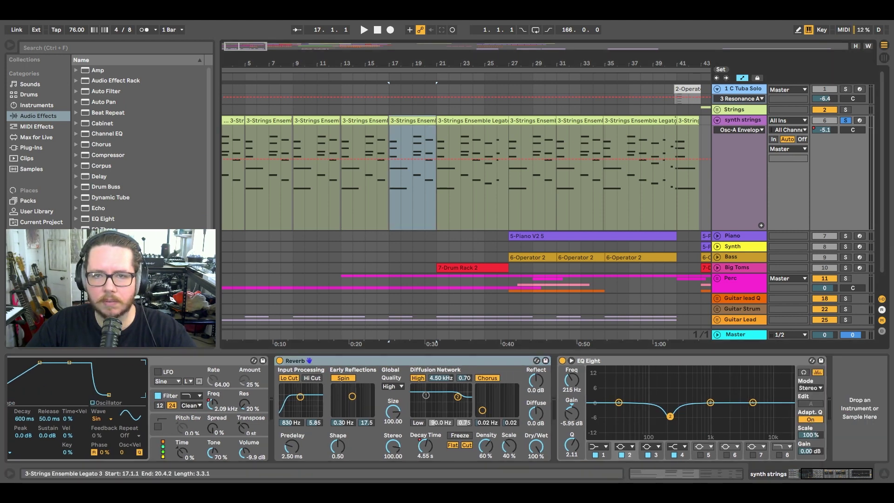
Step: Play the soloed synth strings from bar 17 and check the Dry/Wet setting of their Reverb
key(space)
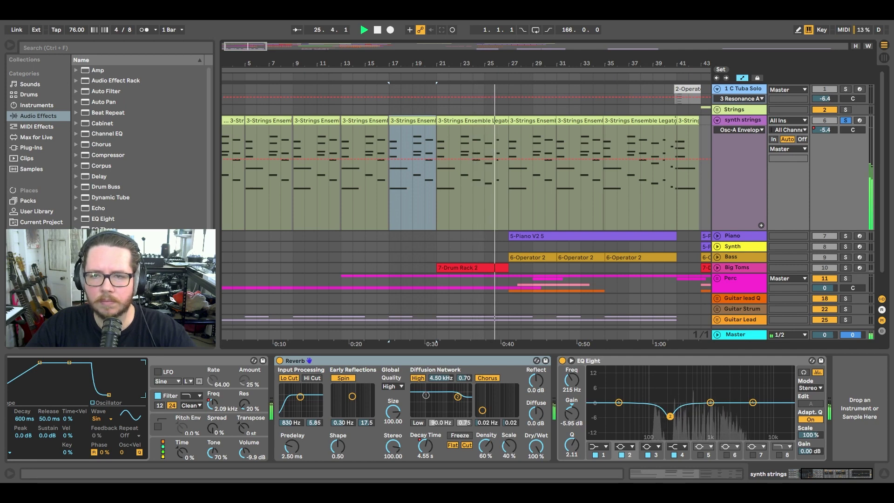
key(space)
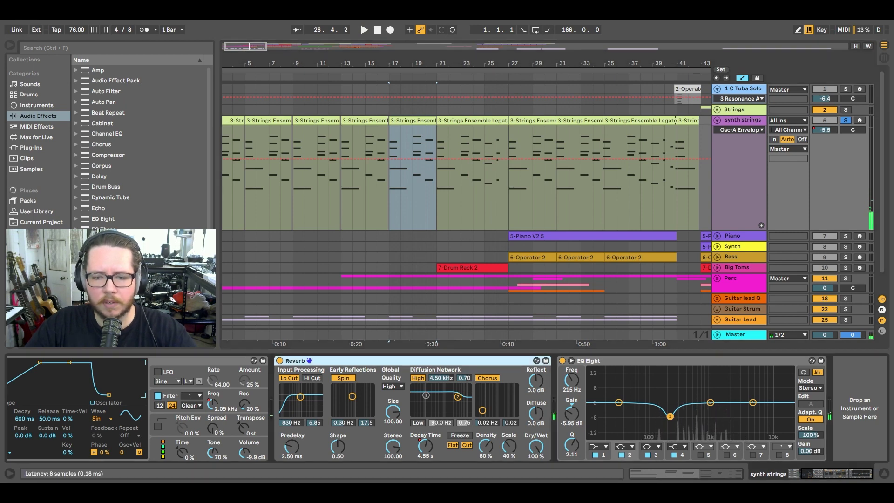
click(536, 446)
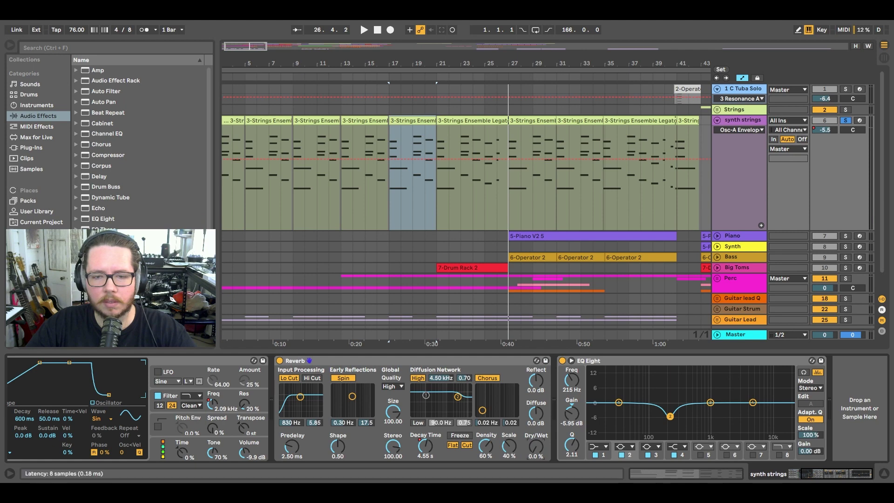
click(412, 360)
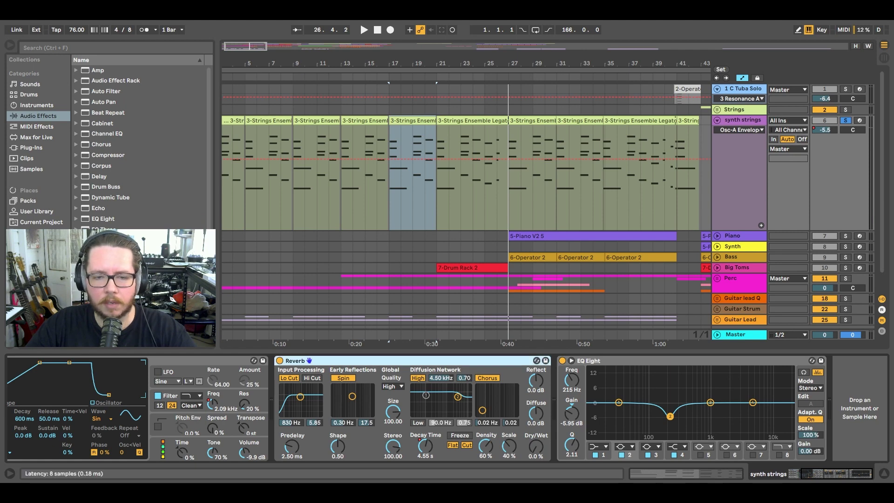
Step: Audition the Perc group around bar 29, and solo the shaker track to play it from bar 11
key(space)
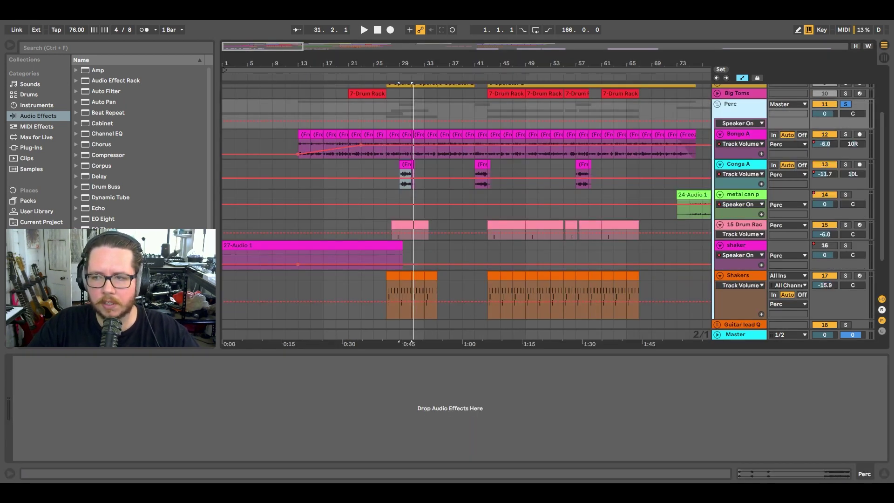
click(845, 245)
click(286, 260)
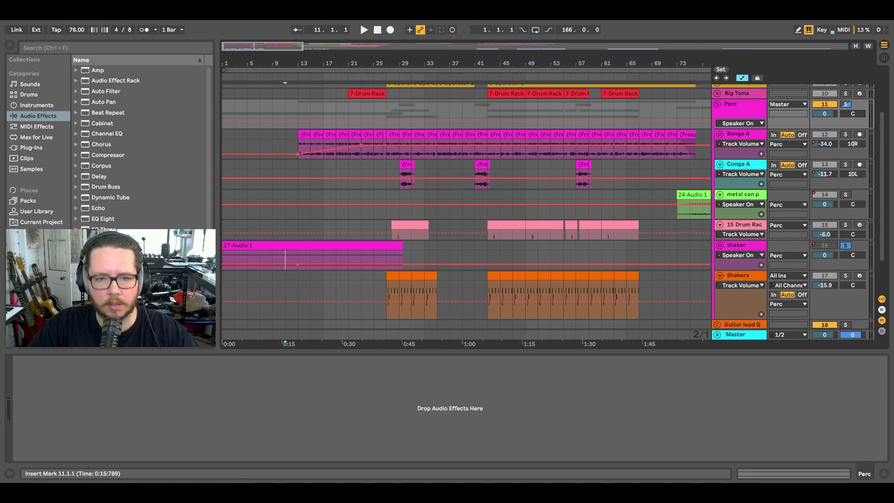
key(space)
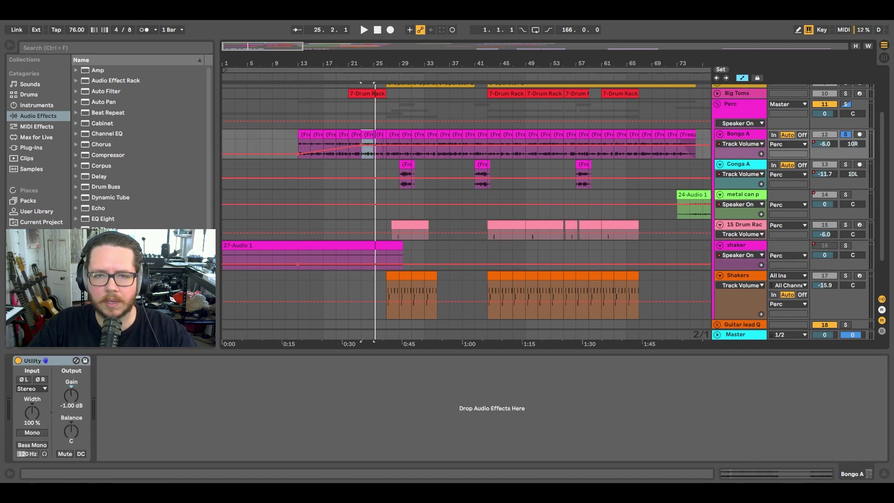
Step: Play the soloed Bongo A track from bar 23 and the Shakers track from bar 27
key(space)
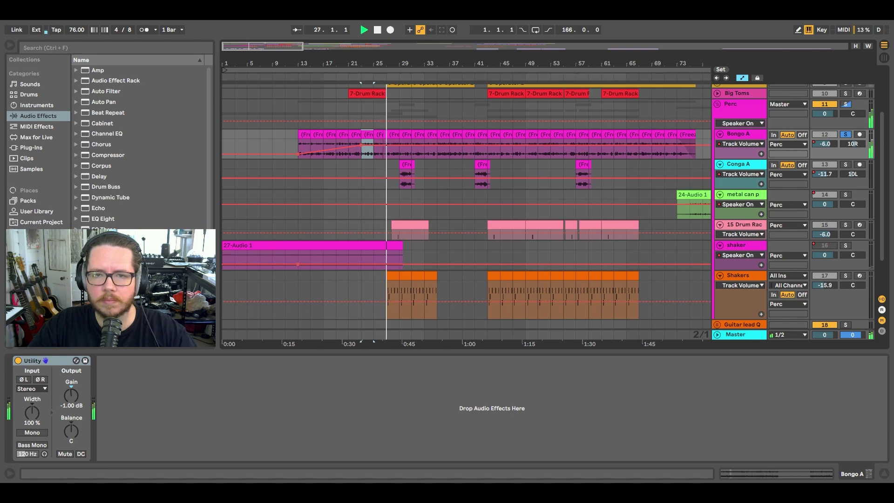
key(space)
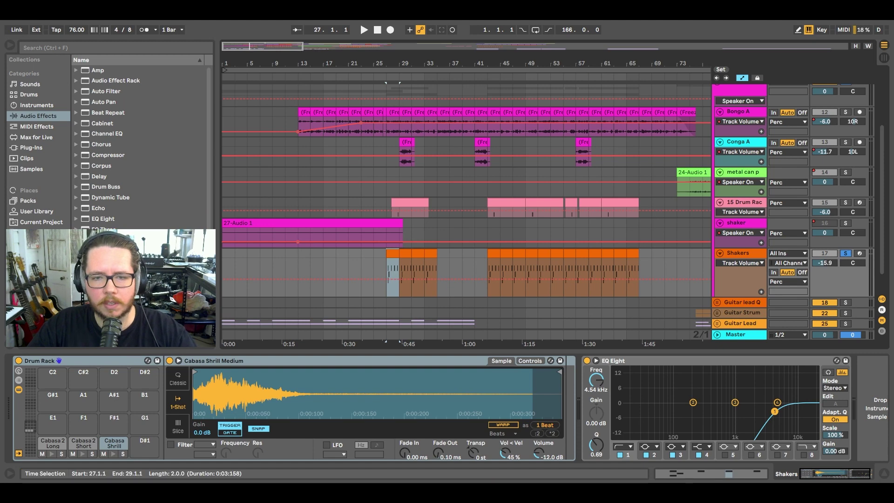
key(space)
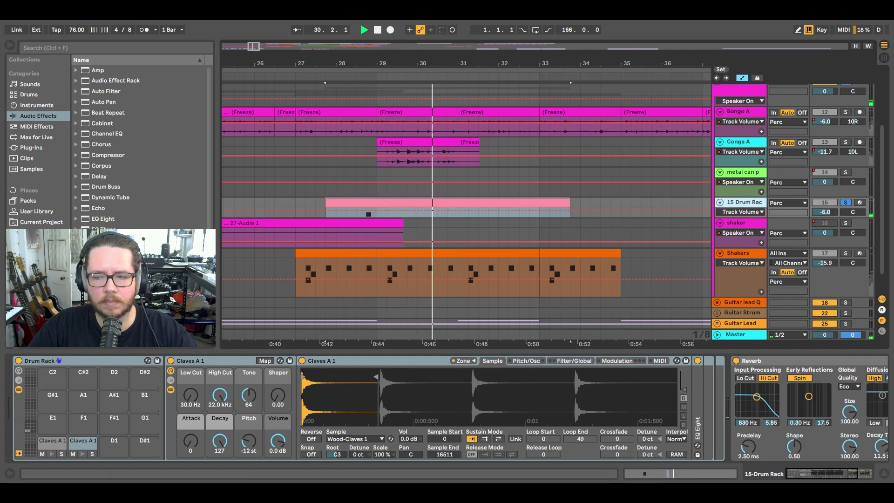
Step: Inspect the Reverb at the end of the 15 Drum Rack track's chain, and play the metal can percussion from bar 79
drag(826, 474, 842, 474)
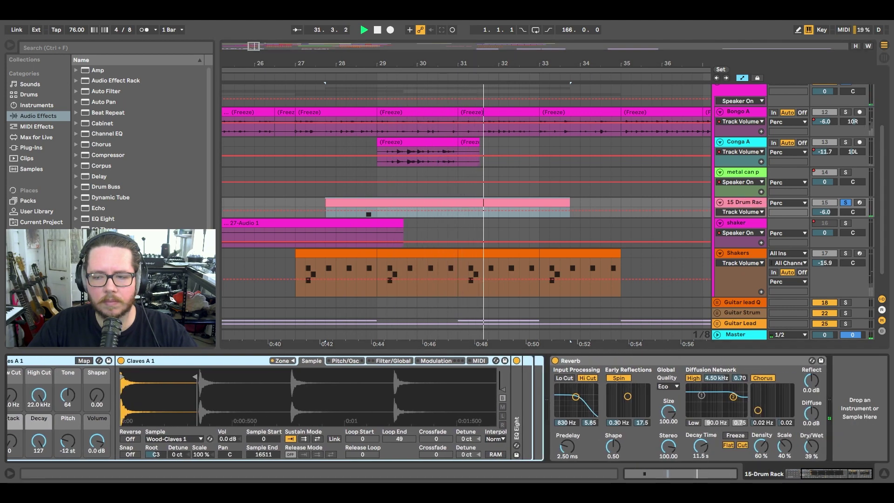
key(space)
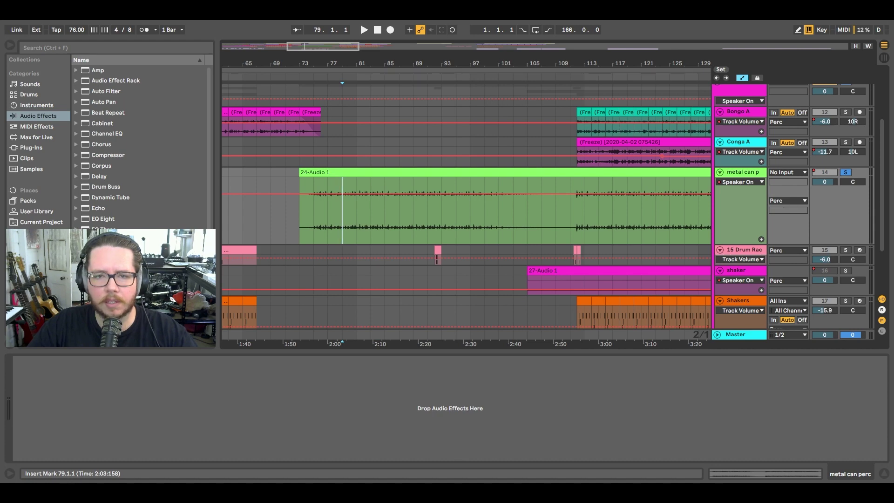
key(space)
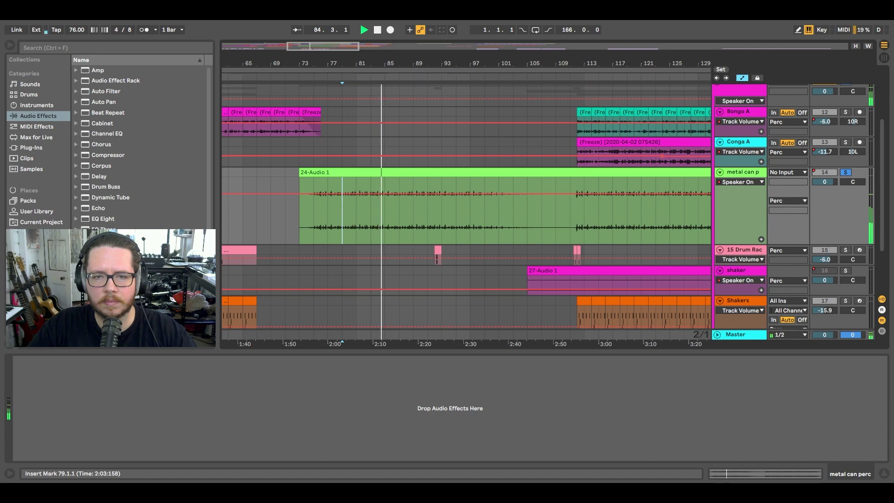
Step: Play the combined percussion tracks from bar 111
drag(404, 63, 277, 38)
scroll(466, 209, up, 1)
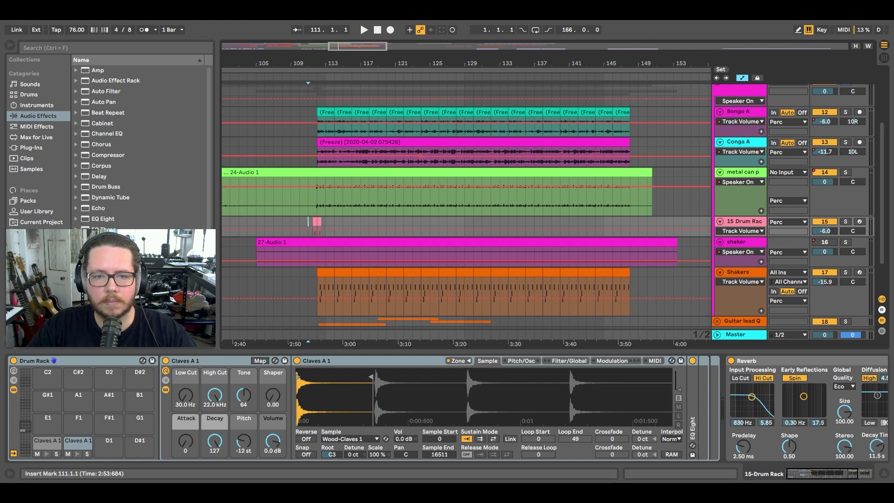
key(space)
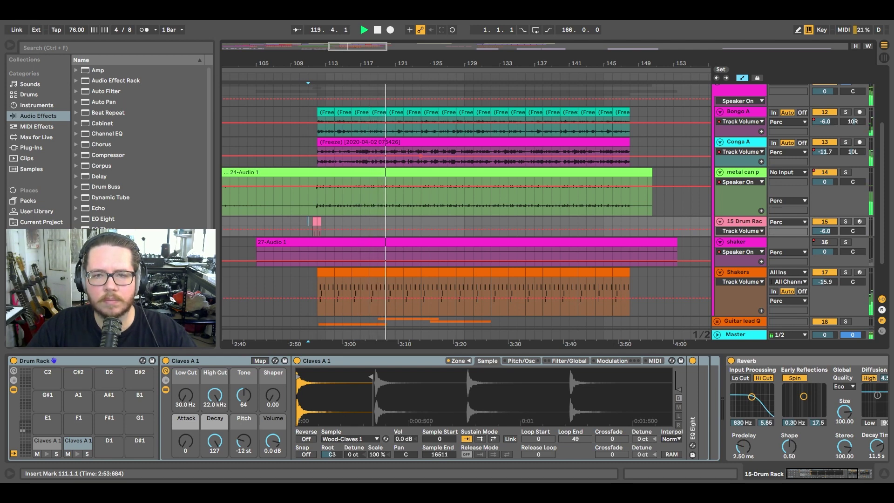
key(space)
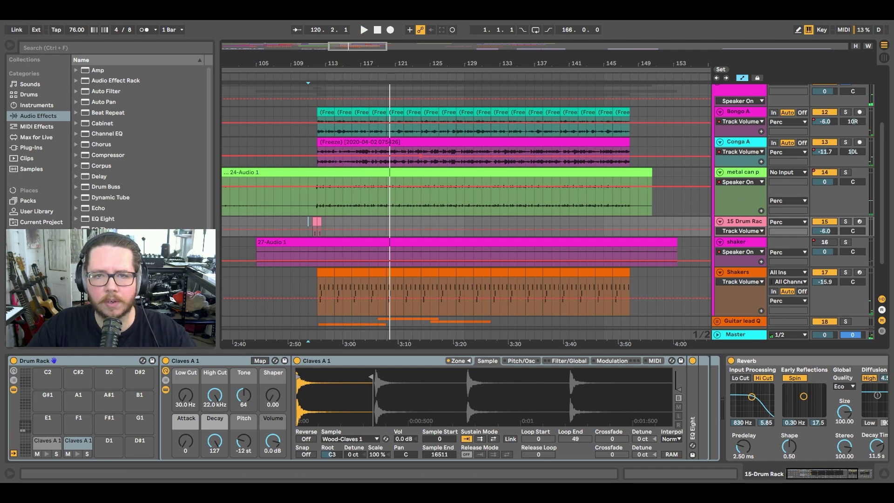
Step: View the Piano V2 instrument's interface on the Piano track and hide its window
scroll(421, 155, down, 3)
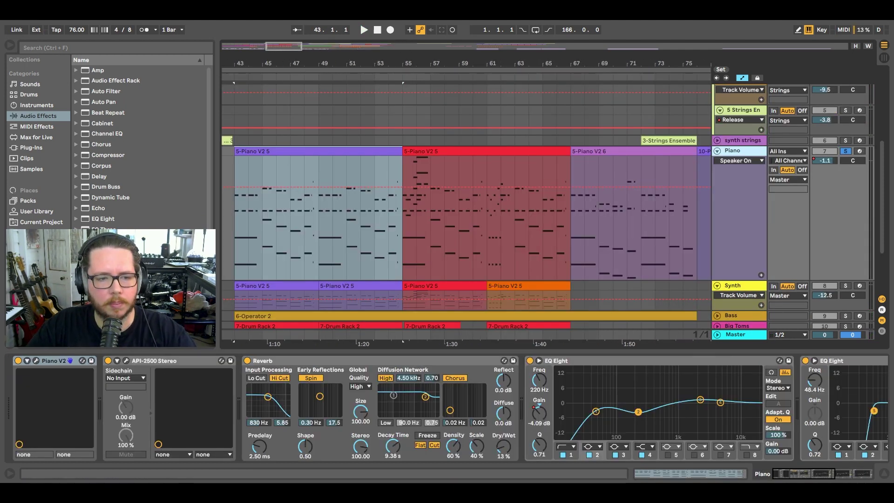
click(36, 360)
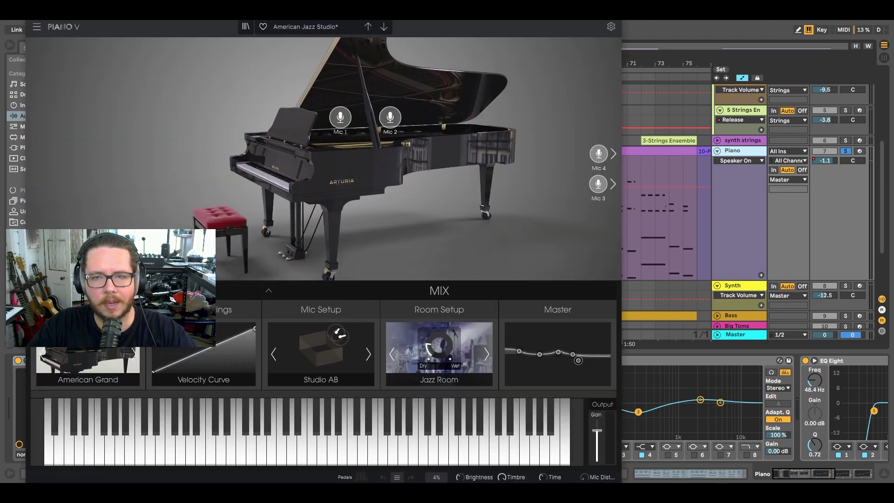
key(ctrl+alt+p)
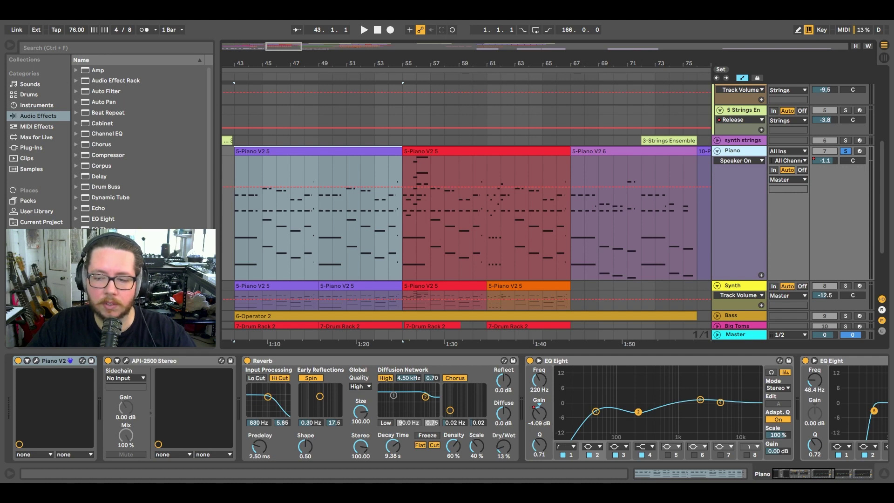
Step: Review the Reverb and three EQ Eight devices on the Piano track, and play the soloed piano from bar 43
drag(803, 473, 820, 473)
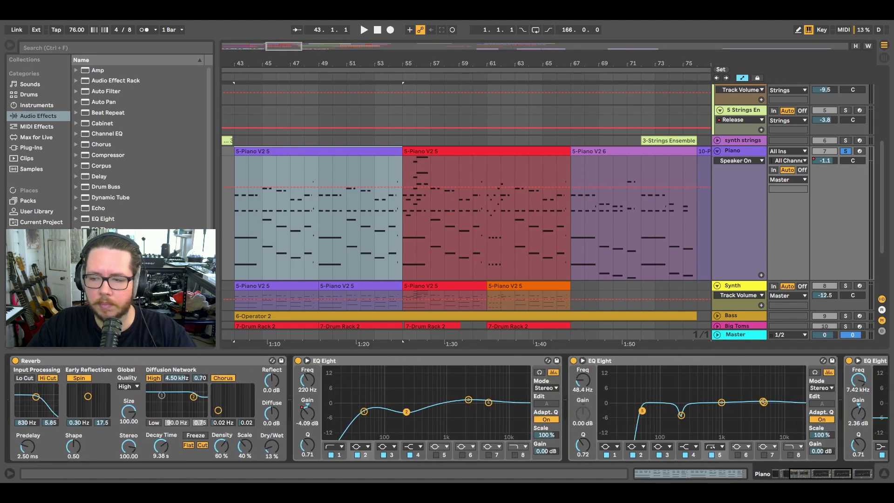
scroll(447, 407, right, 6)
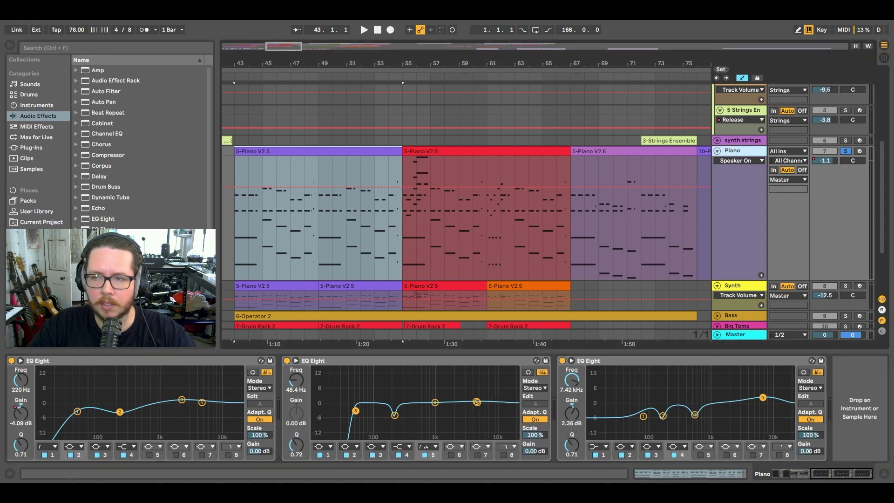
key(space)
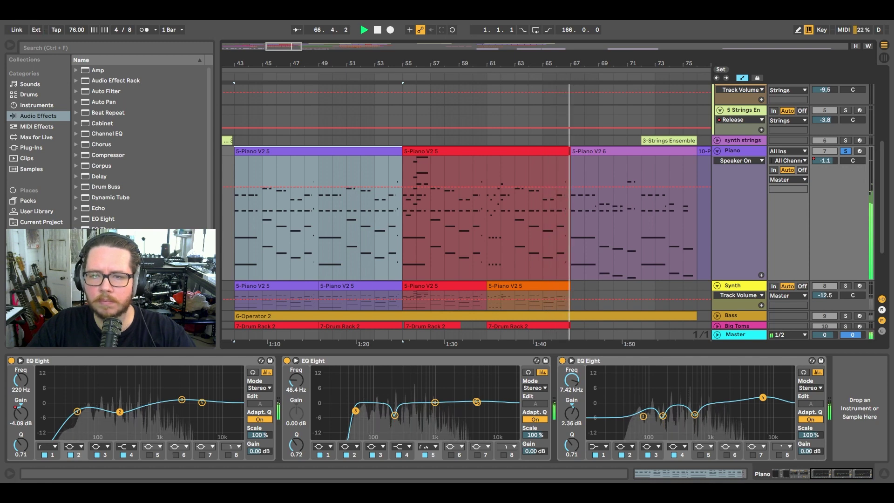
key(space)
Step: Examine the Synth track's device chain from the Arpeggiator and Operator through Delay, EQ Eight, LFO and Compressor to the Reverb
scroll(370, 210, down, 8)
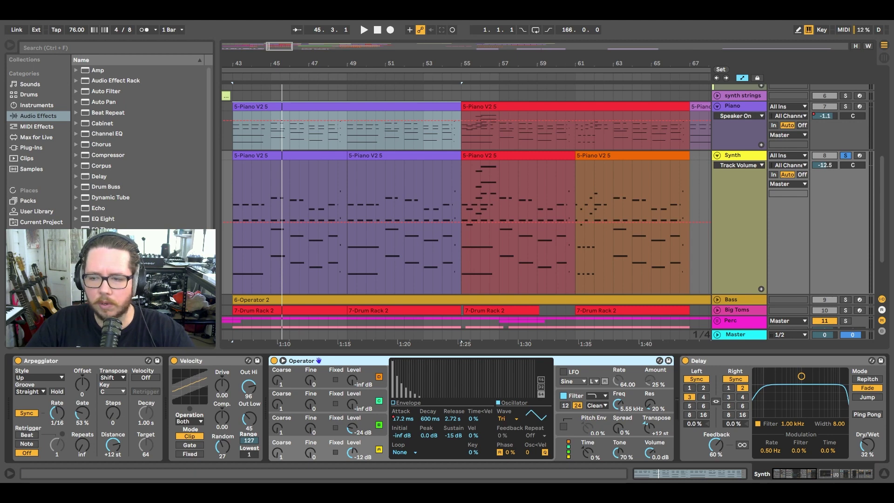
scroll(447, 407, right, 5)
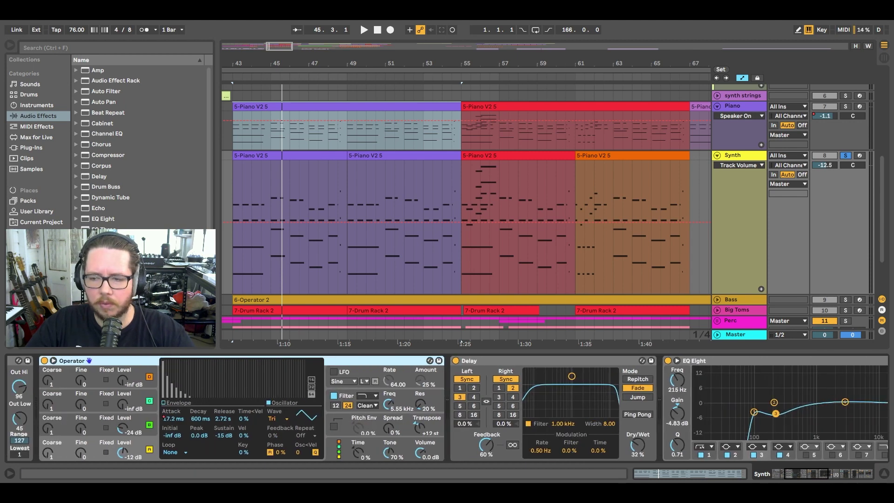
scroll(446, 407, right, 10)
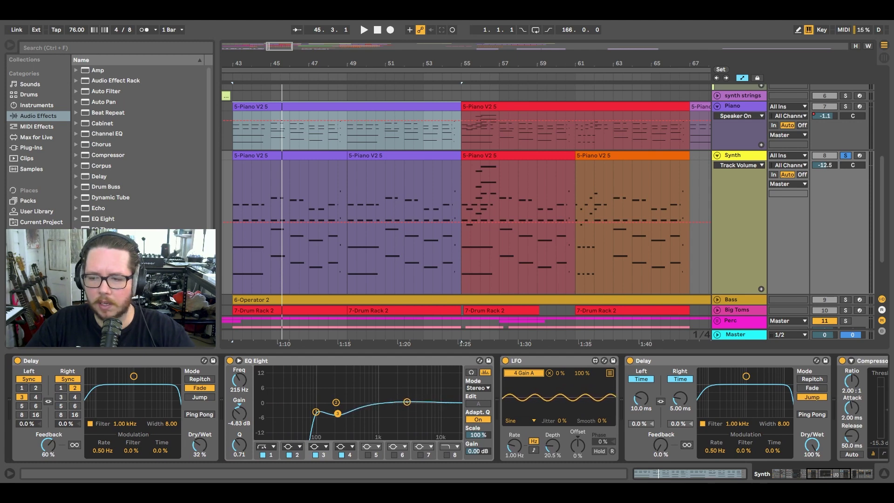
scroll(447, 408, right, 4)
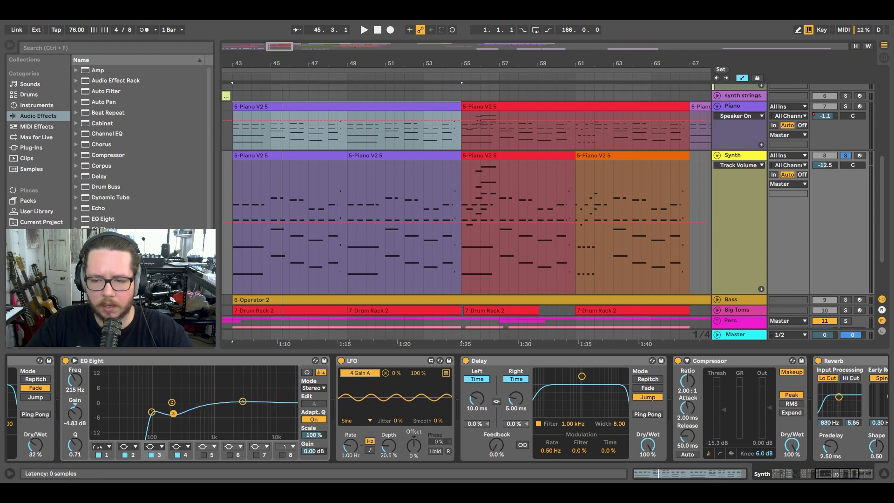
scroll(447, 407, right, 3)
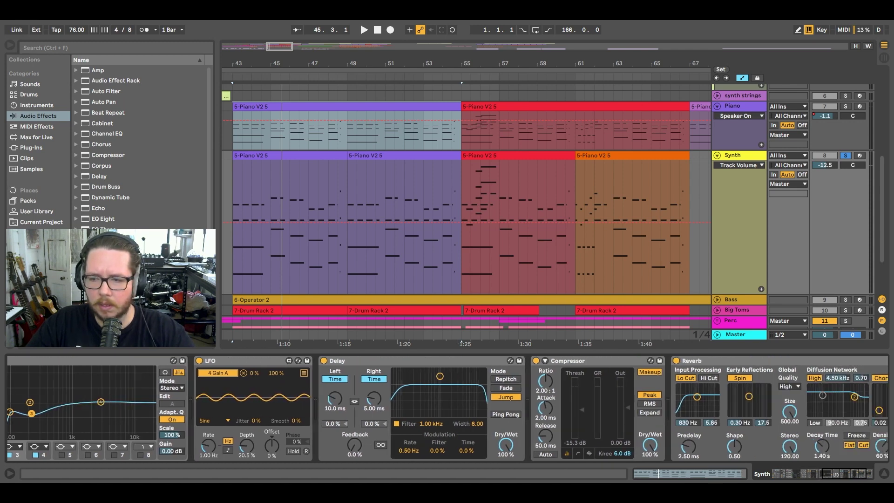
scroll(446, 407, right, 3)
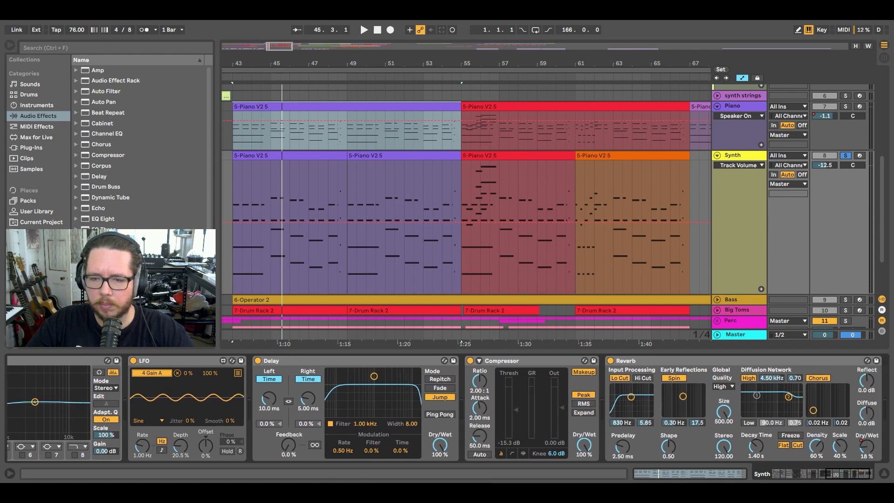
Step: Check the remaining effects on the Synth track, and play the soloed synth part from bar 43
scroll(447, 407, right, 2)
scroll(447, 407, left, 12)
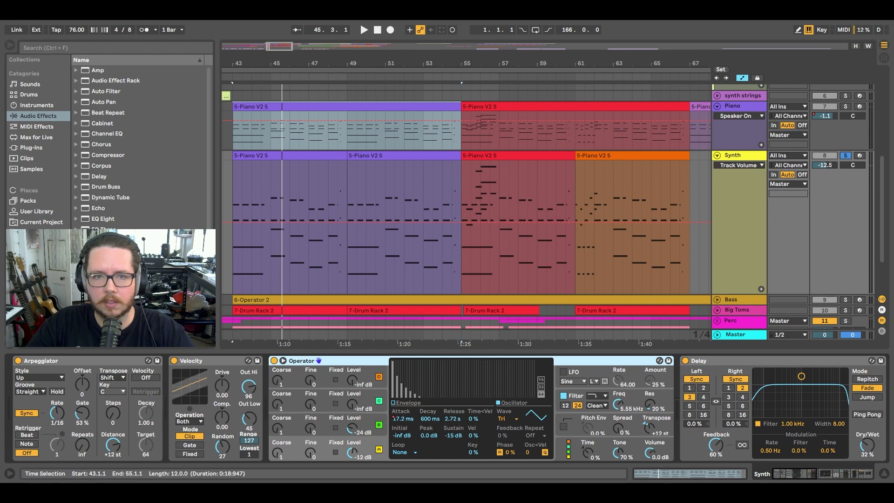
click(289, 155)
key(space)
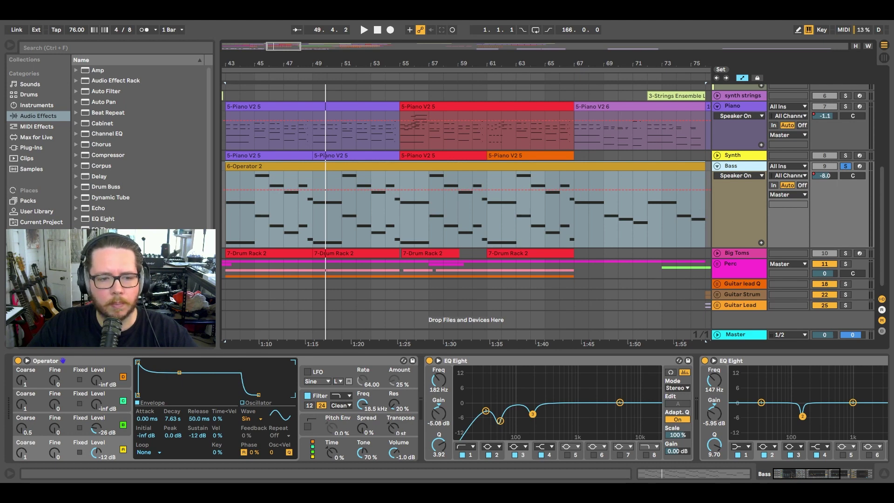
Step: Review the Bass track's Operator oscillators A and B, EQ Eights and Multiband Dynamics, and play the soloed bass from bar 43
click(46, 361)
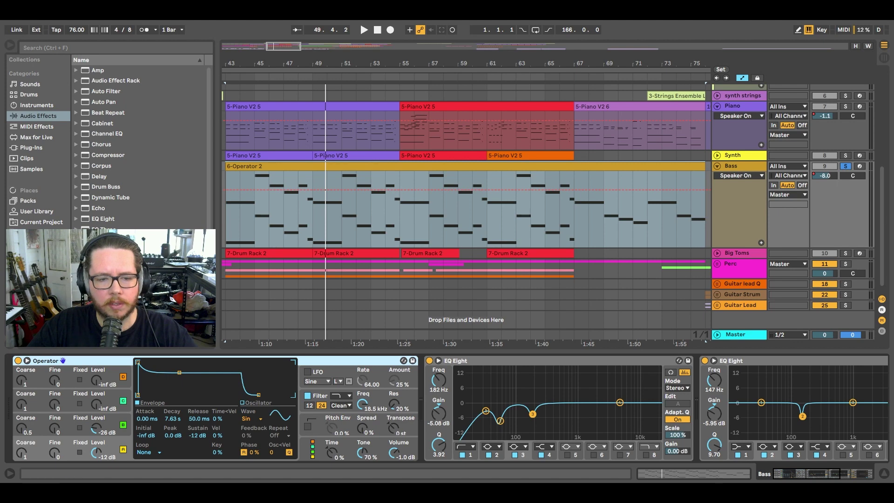
click(96, 427)
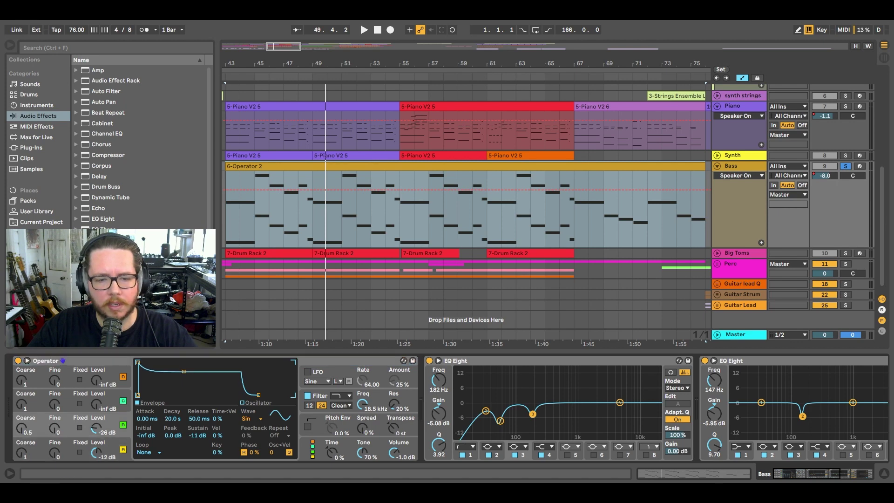
click(96, 451)
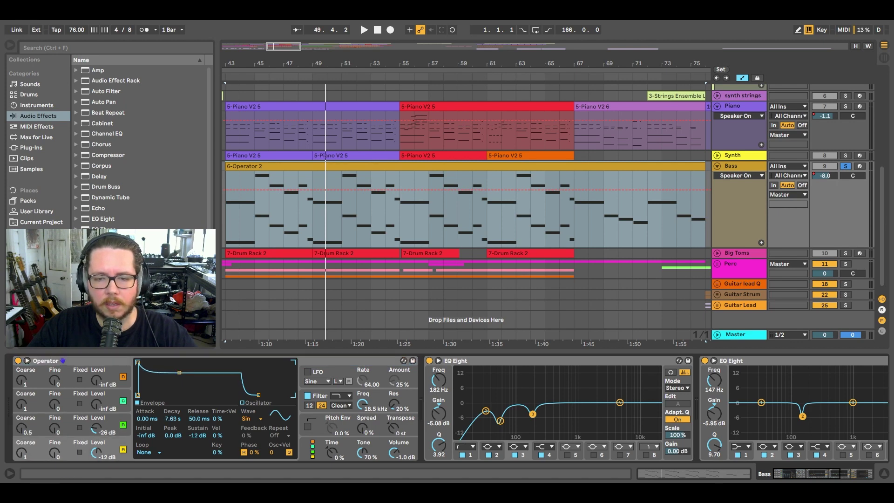
scroll(446, 408, right, 10)
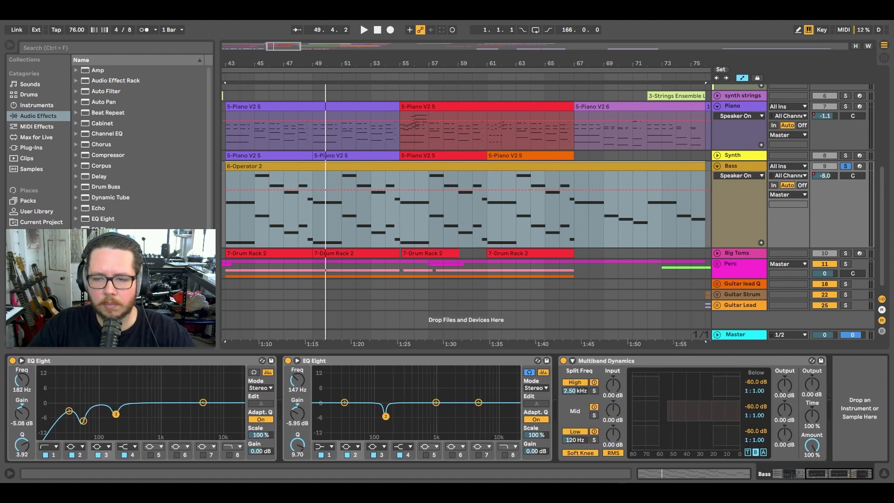
scroll(62, 360, left, 5)
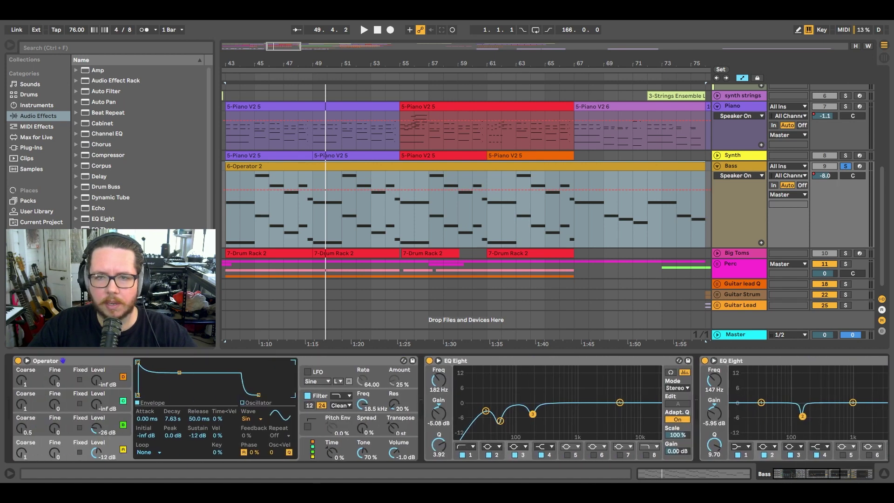
click(233, 166)
key(space)
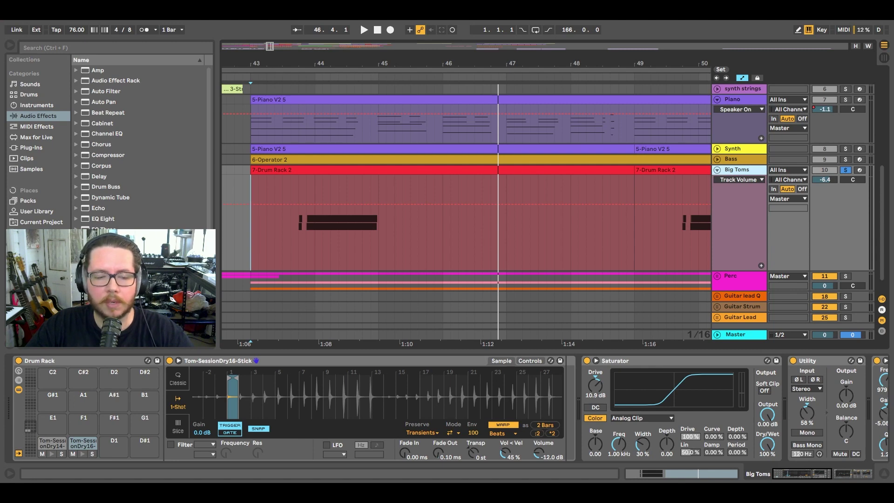
Step: Examine the Big Toms track's two tom samples in the Drum Rack and its Saturator, Utility, EQ Eight and Reverb
click(91, 445)
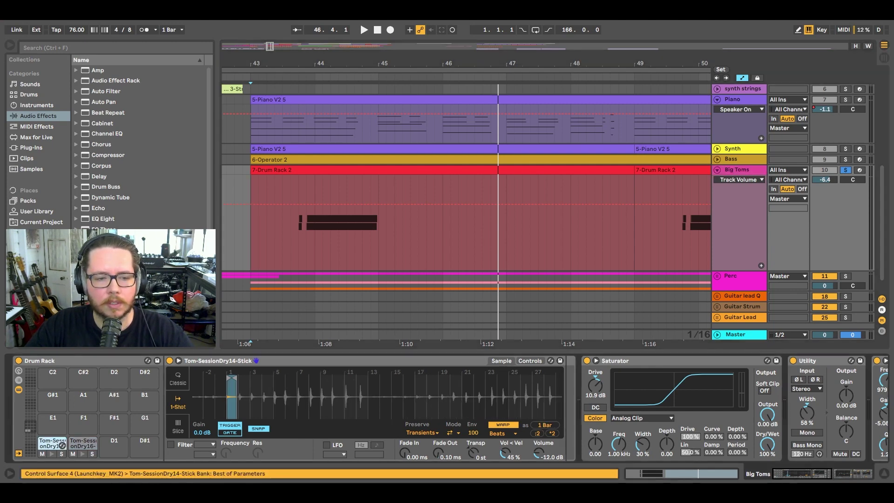
scroll(447, 408, right, 5)
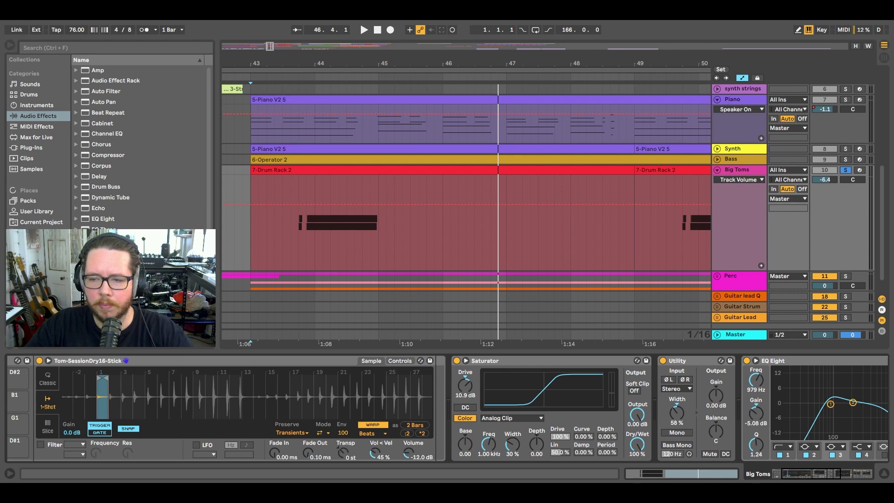
scroll(126, 360, right, 10)
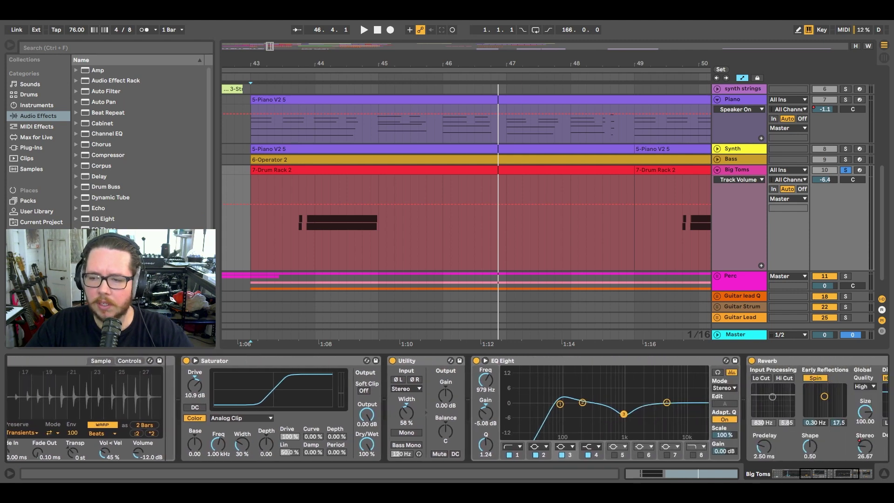
scroll(447, 407, right, 6)
scroll(447, 407, left, 18)
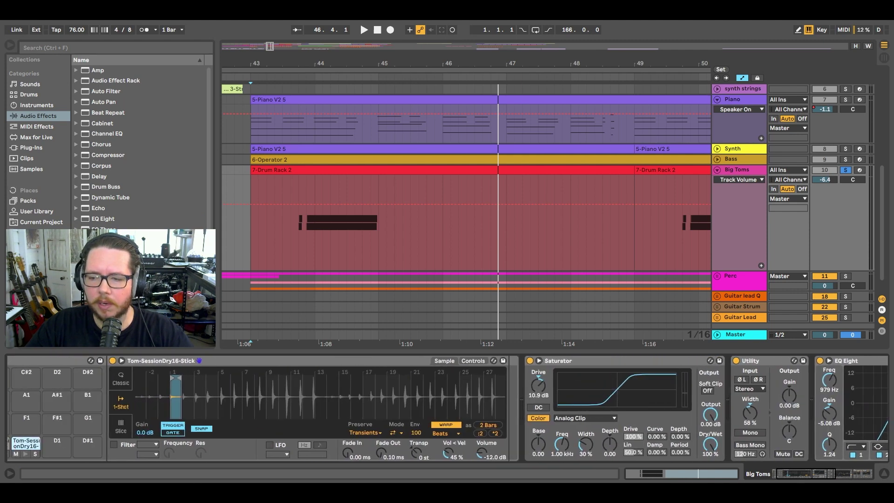
Step: Play the soloed Big Toms track from bar 43, with its repeated clips in view, and stop playback
key(space)
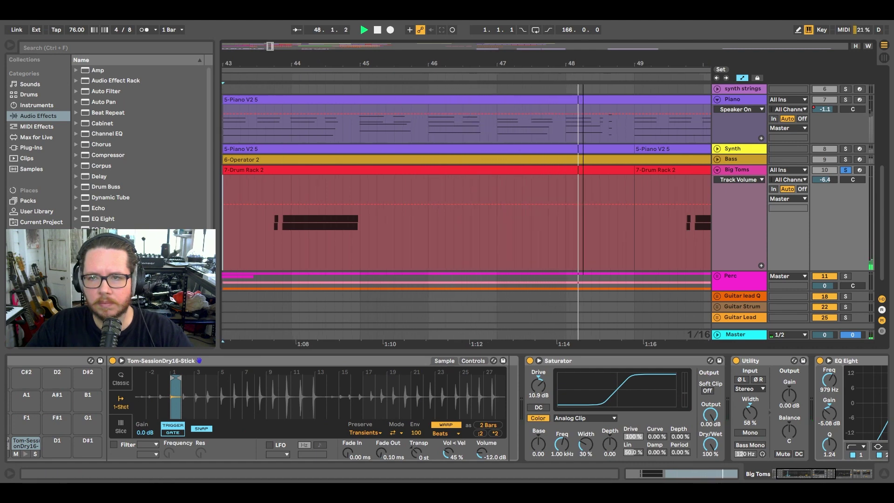
drag(634, 63, 450, 40)
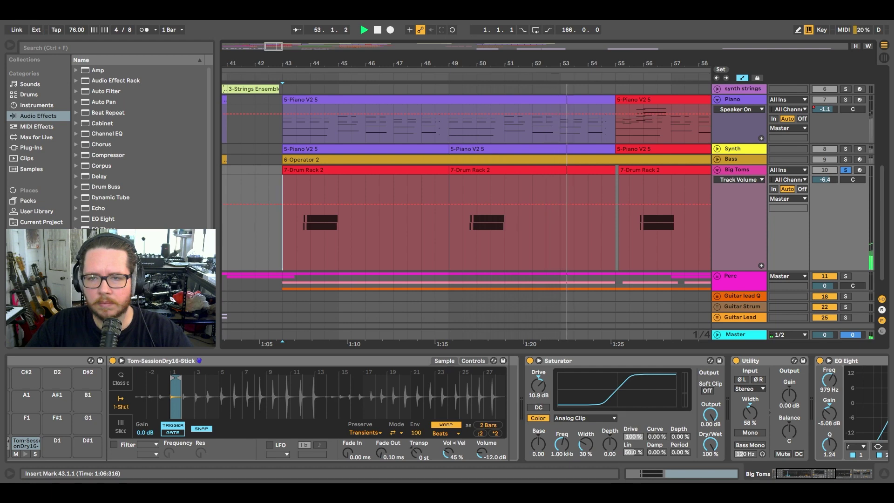
key(space)
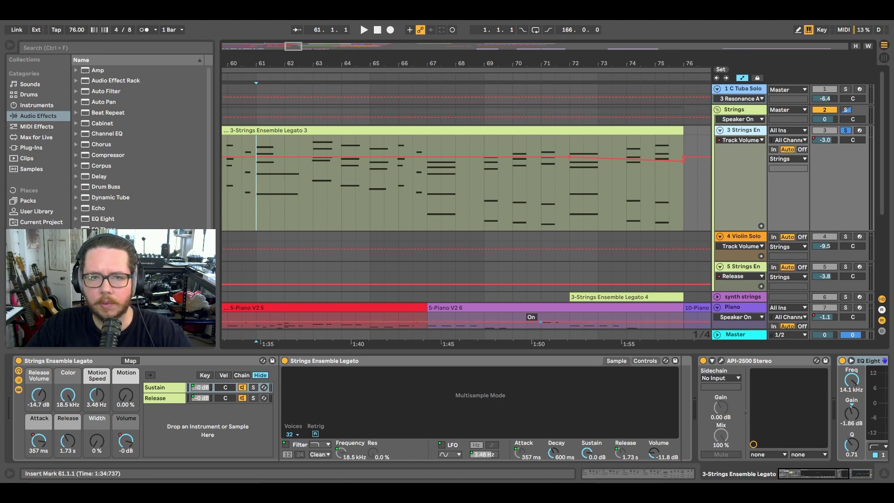
Step: Play the soloed Strings Ensemble Legato track from bar 61
mouse_move(856, 474)
mouse_down()
mouse_move(878, 474)
mouse_move(854, 474)
mouse_up()
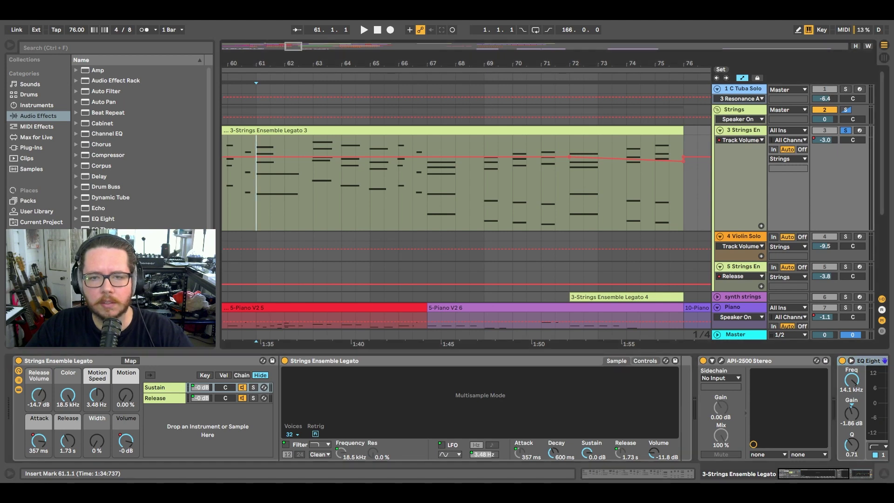
key(space)
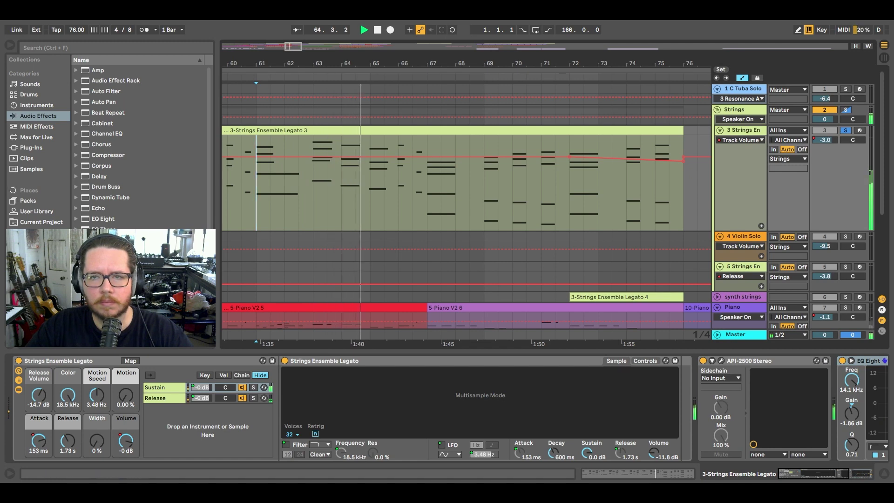
key(minus)
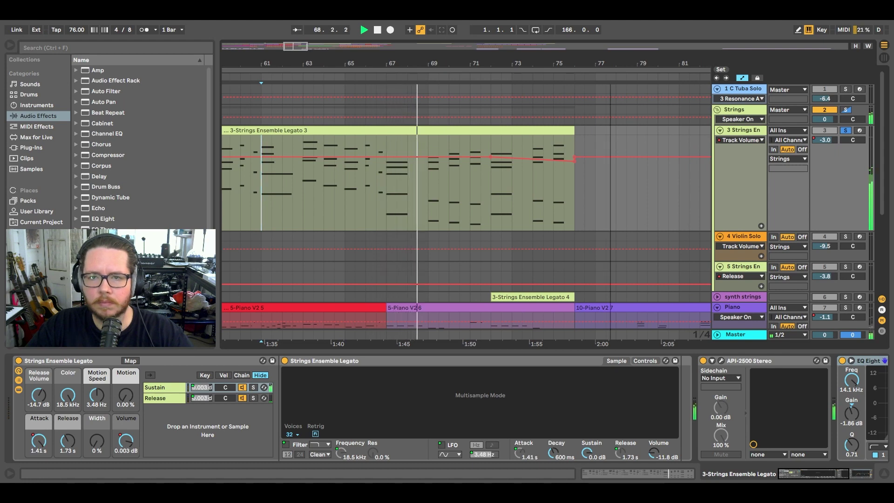
key(plus)
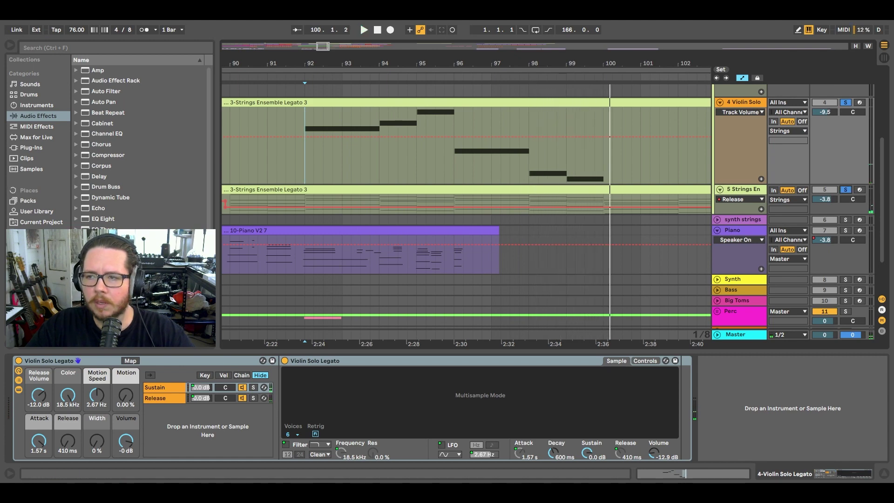
Step: Play the soloed violin and strings ensemble tracks from bar 92, and the soloed Guitar Strum group from bar 76
key(space)
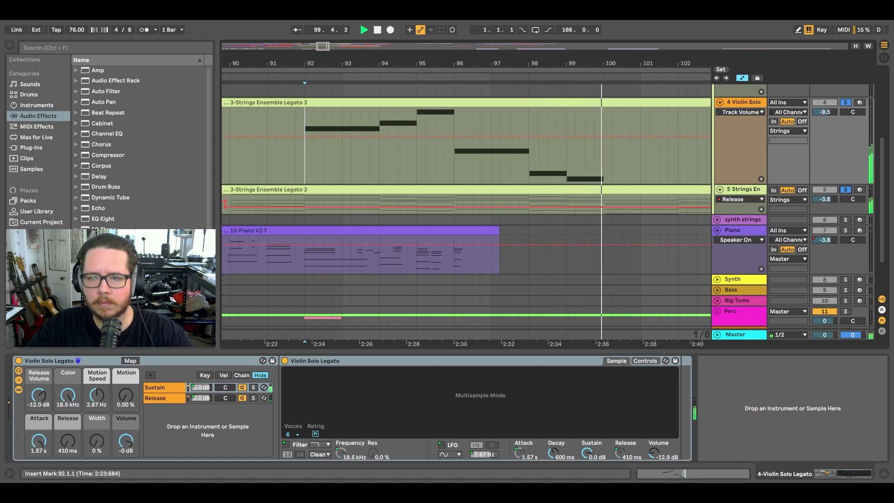
key(space)
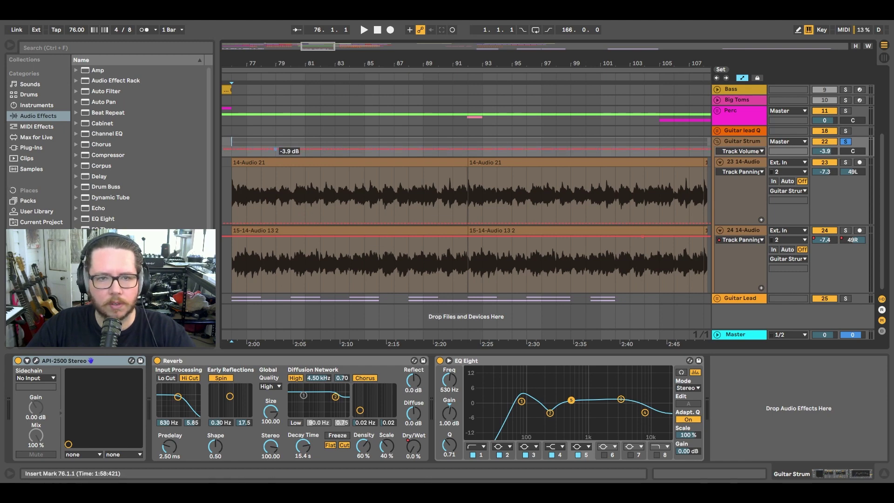
key(space)
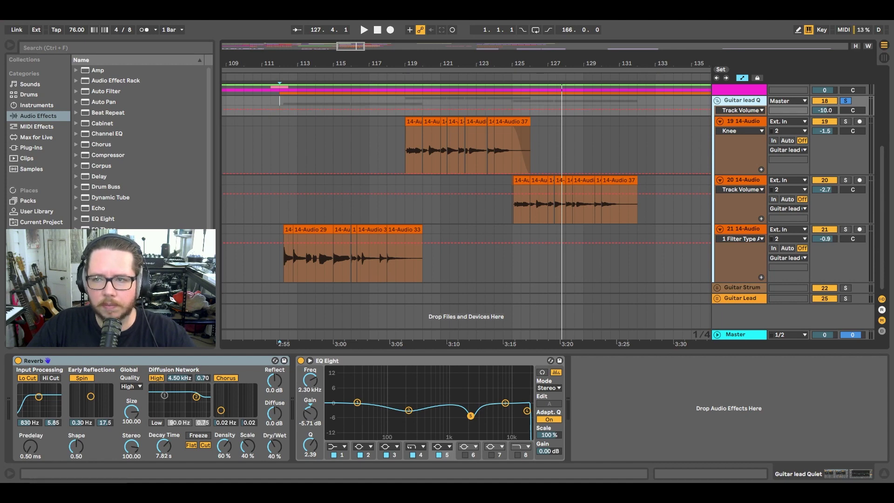
Step: Compare the compressor, Delay, Reverb and EQ Eight settings on guitar tracks 19, 20 and 21, returning to the quiet guitar lead group
click(743, 122)
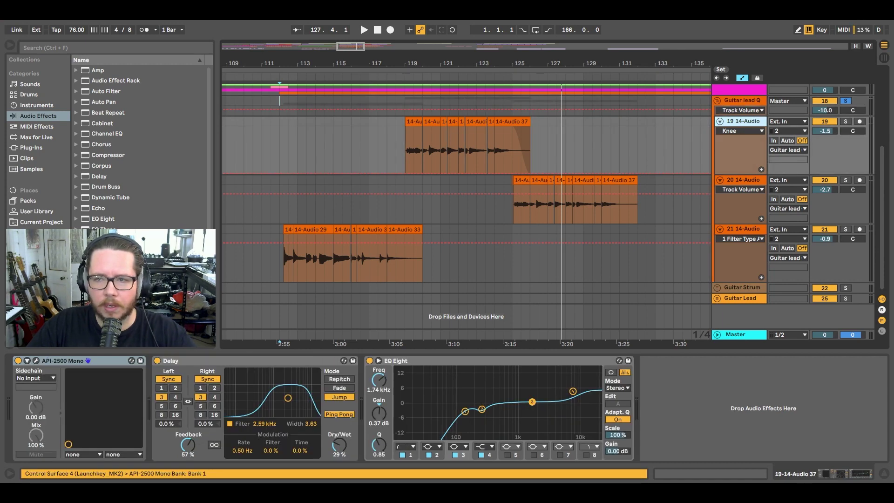
click(742, 180)
click(743, 229)
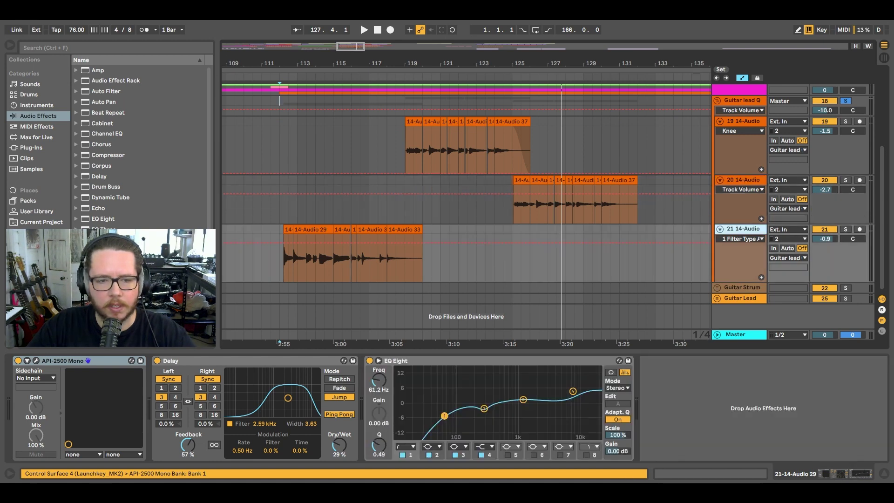
click(743, 180)
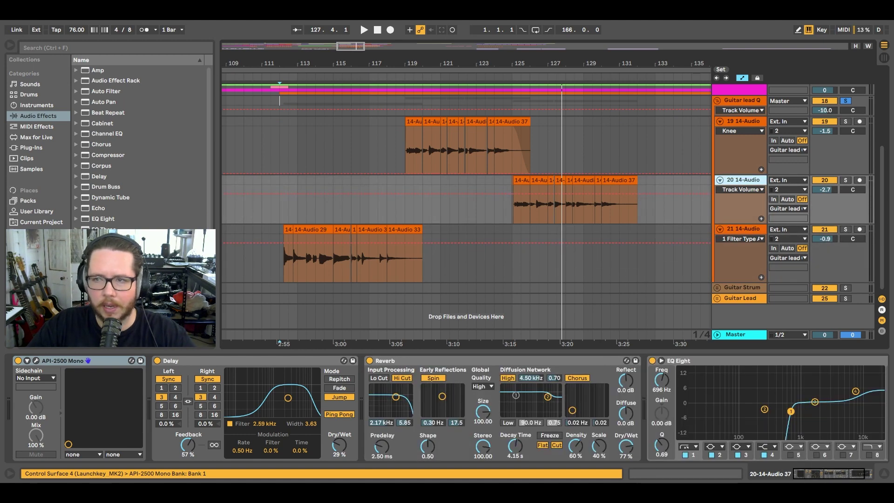
click(742, 121)
click(742, 101)
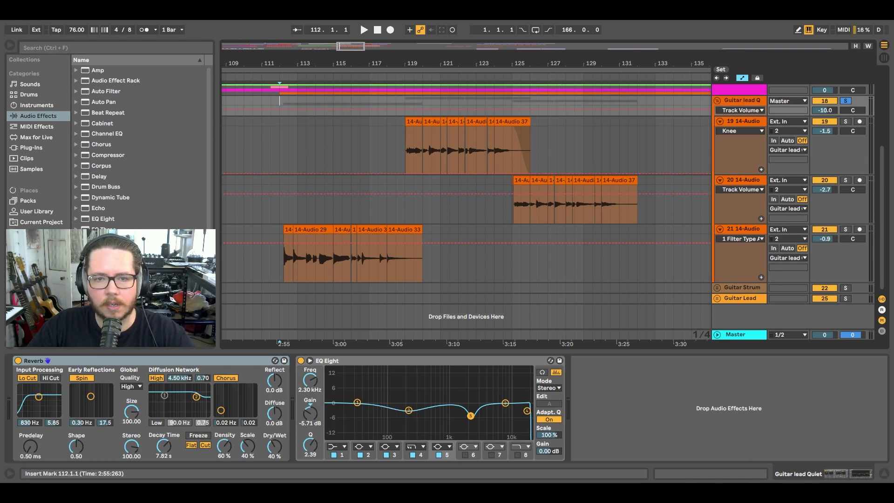
Step: Play the soloed quiet guitar lead group from bar 112 through its last clip and stop playback
key(space)
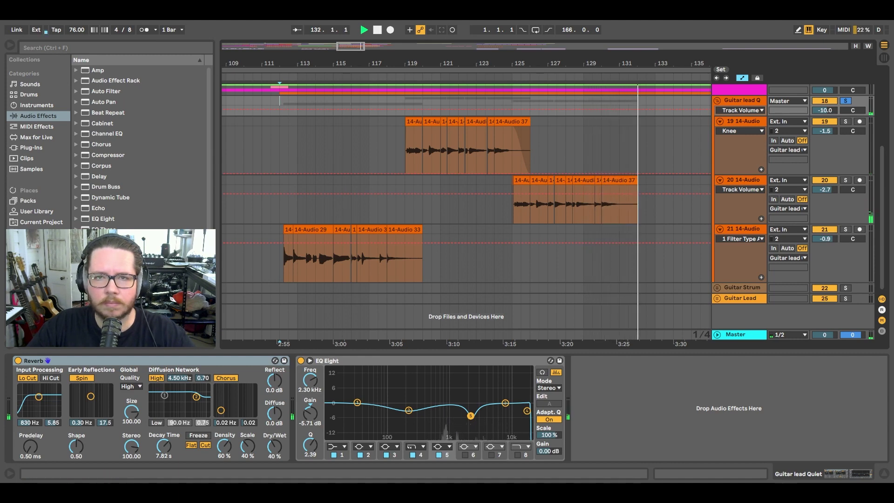
key(space)
key(plus)
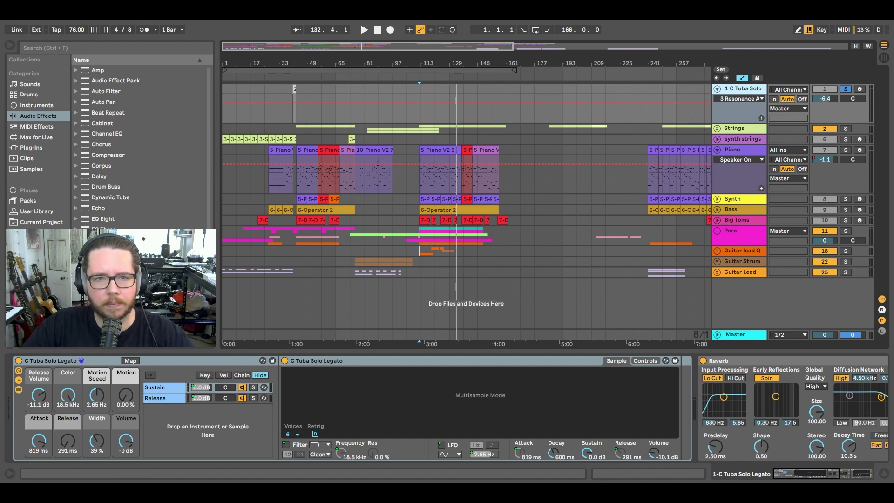
Step: Review the C Tuba Solo track's instrument, Reverb and EQ Eight, and play the soloed tuba from 40.4.1
drag(294, 63, 324, 196)
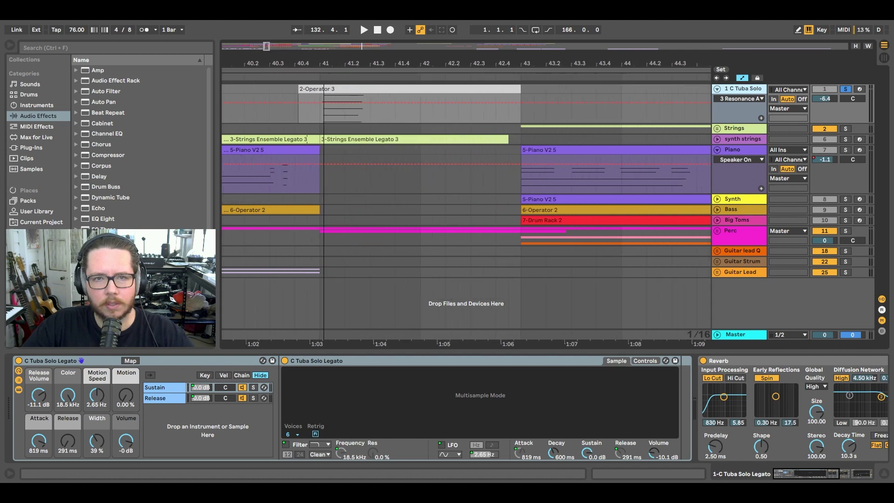
click(294, 110)
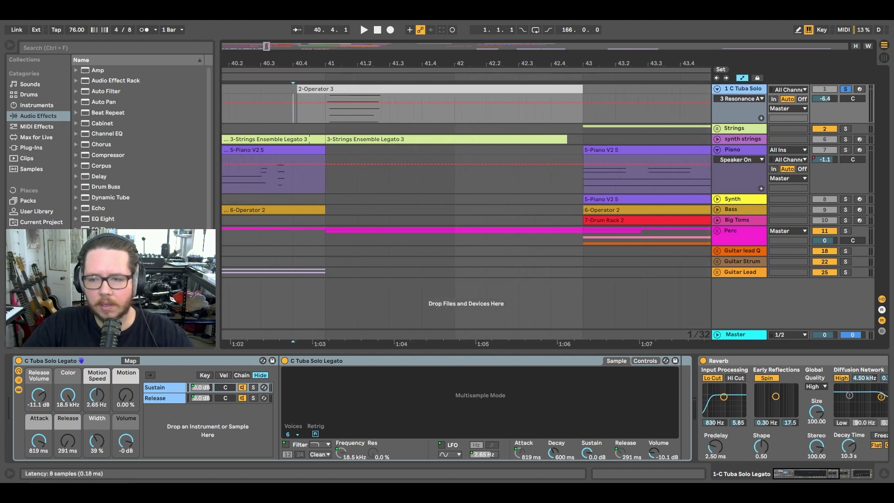
click(825, 474)
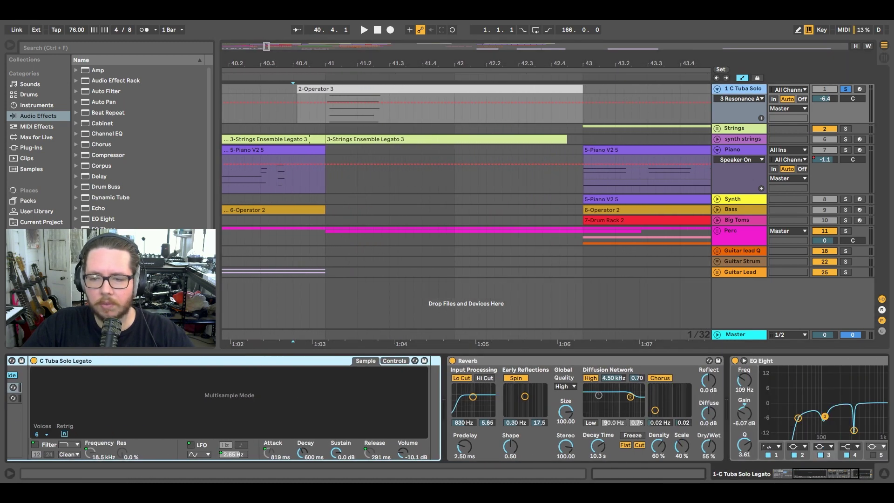
scroll(447, 407, left, 5)
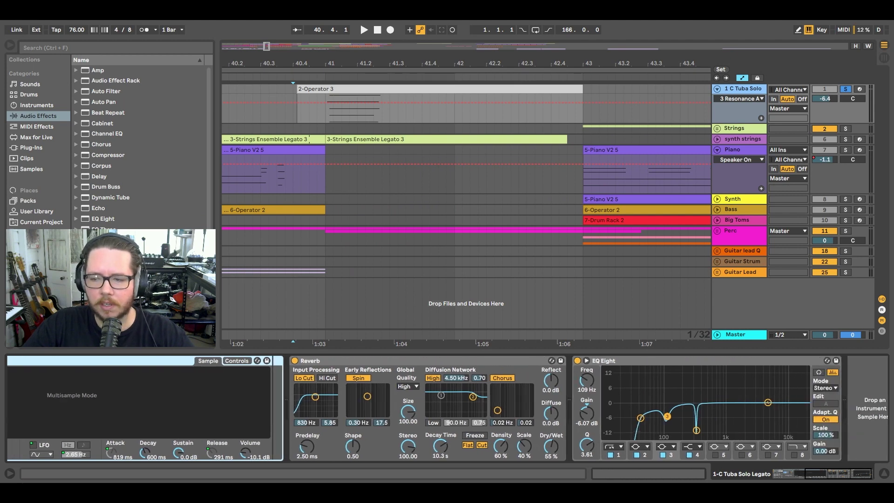
click(293, 109)
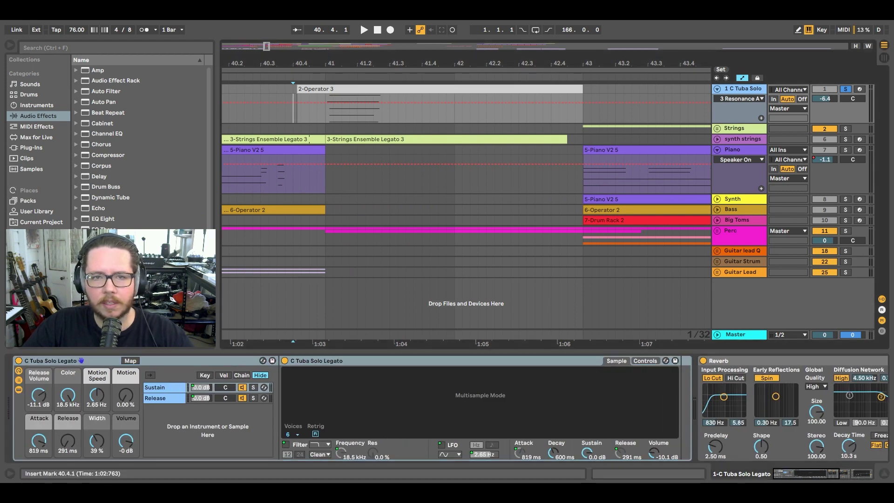
key(space)
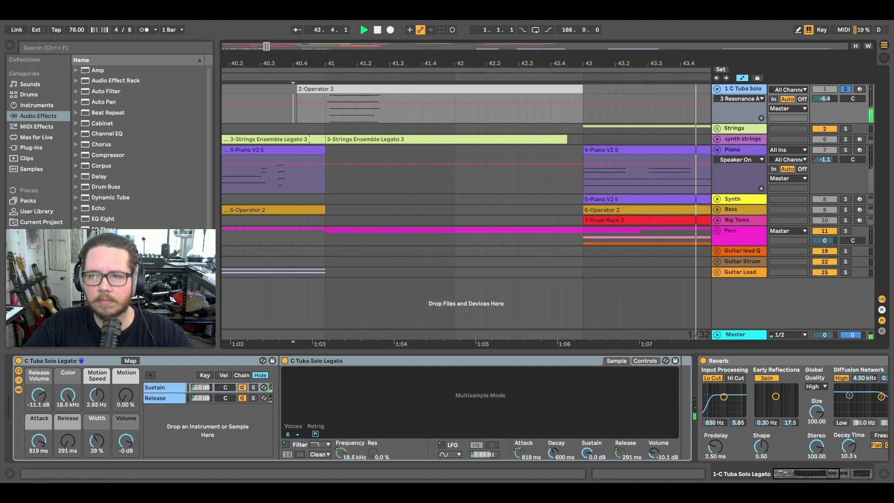
Step: Play the full arrangement with no track soloed from bar 37, keeping the following sections in view
scroll(495, 205, down, 5)
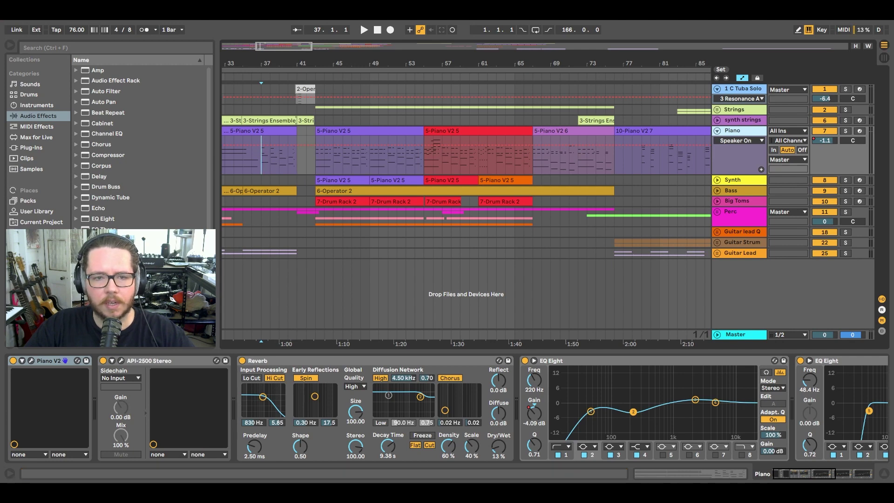
key(space)
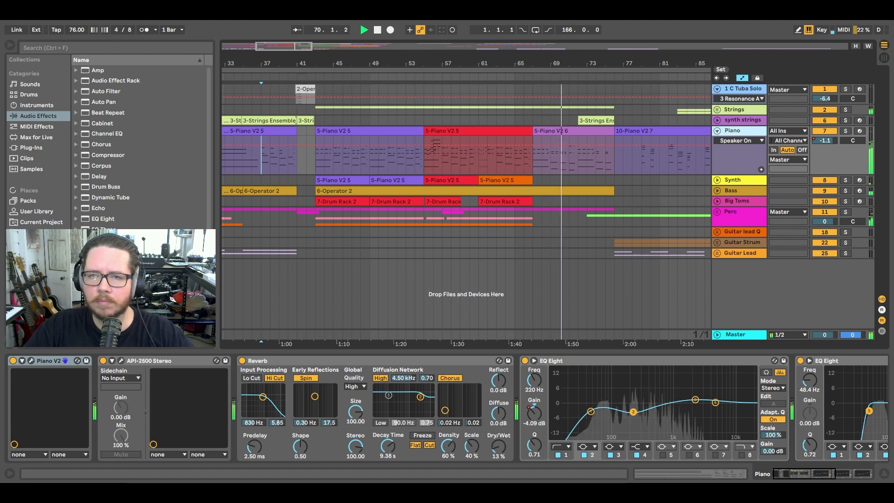
mouse_move(579, 63)
mouse_down()
mouse_move(406, 54)
mouse_move(403, 35)
mouse_up()
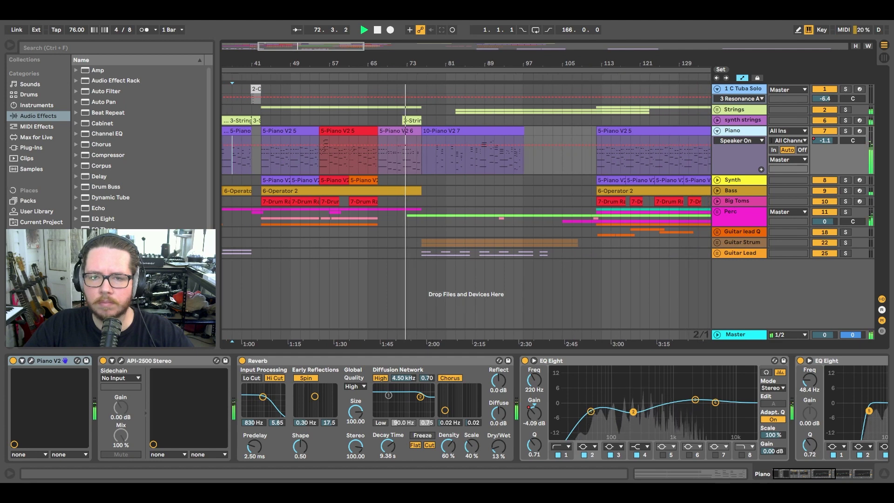